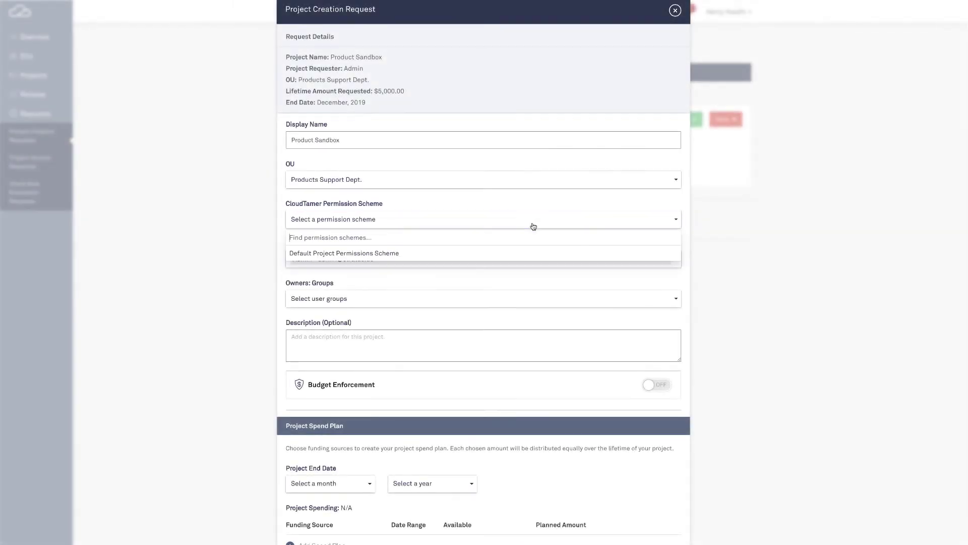
- Use the Default Project Permissions Scheme, make Administrators the owner group, and set the end month and year
left_click(530, 252)
left_click(524, 298)
left_click(460, 331)
scroll(618, 388, "down", 2)
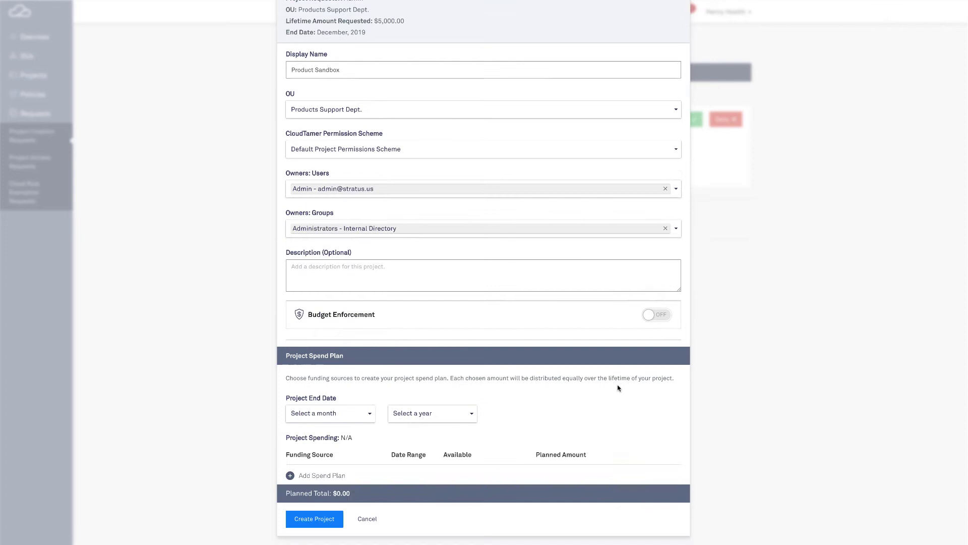
left_click(329, 413)
scroll(341, 485, "down", 3)
left_click(341, 505)
left_click(431, 413)
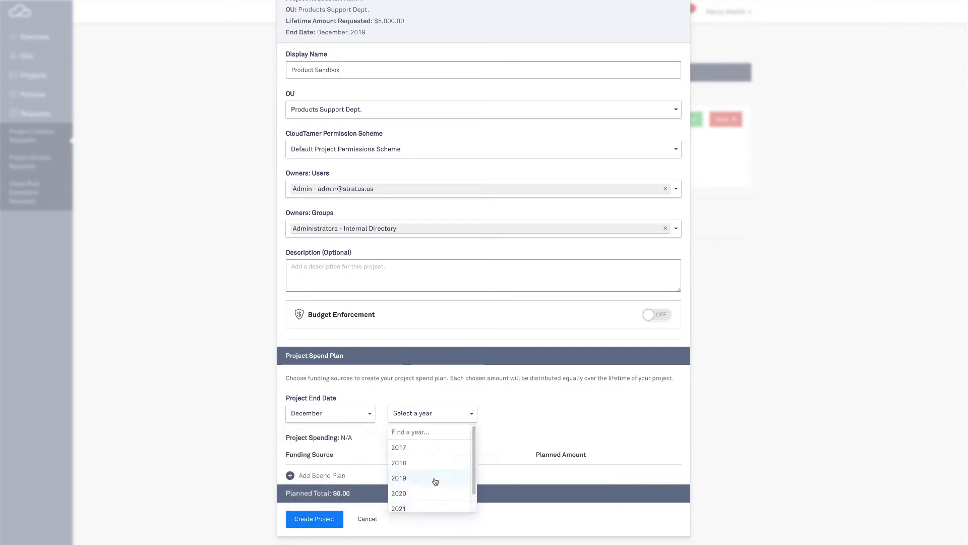
left_click(436, 478)
- Add a $3,500 spend plan funded by ProServ Labs Budget and create the project
left_click(290, 475)
left_click(333, 479)
left_click(325, 510)
left_click(583, 479)
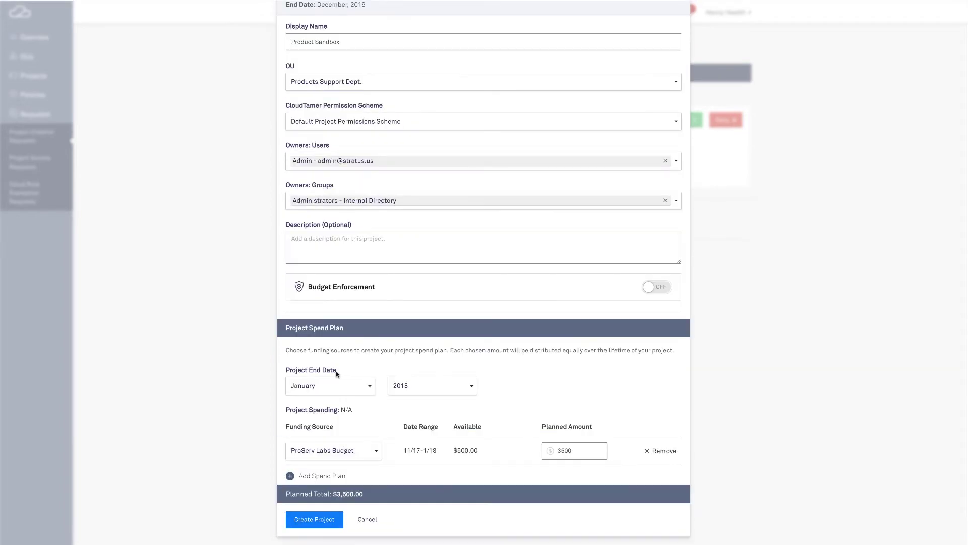
left_click(314, 519)
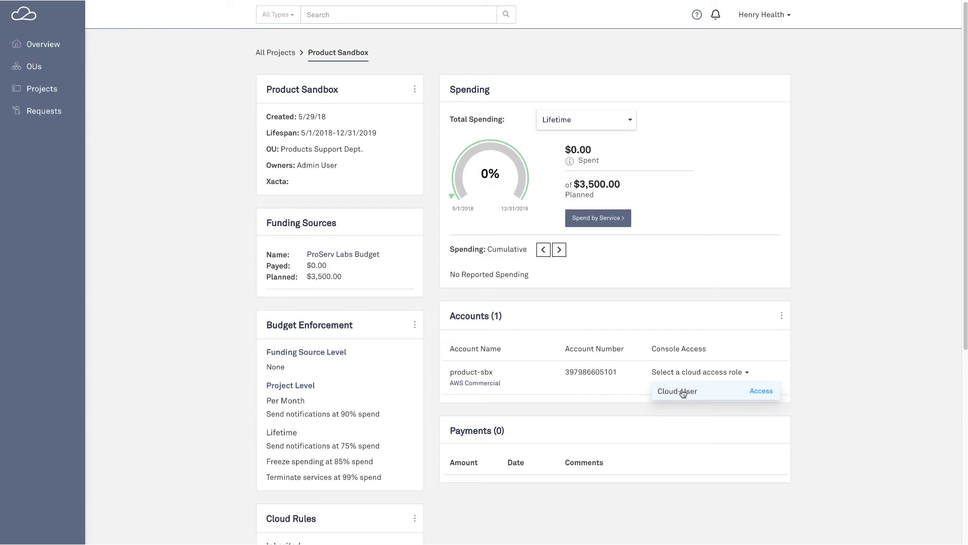
- Access the product-sbx account's AWS console as Cloud User
left_click(757, 394)
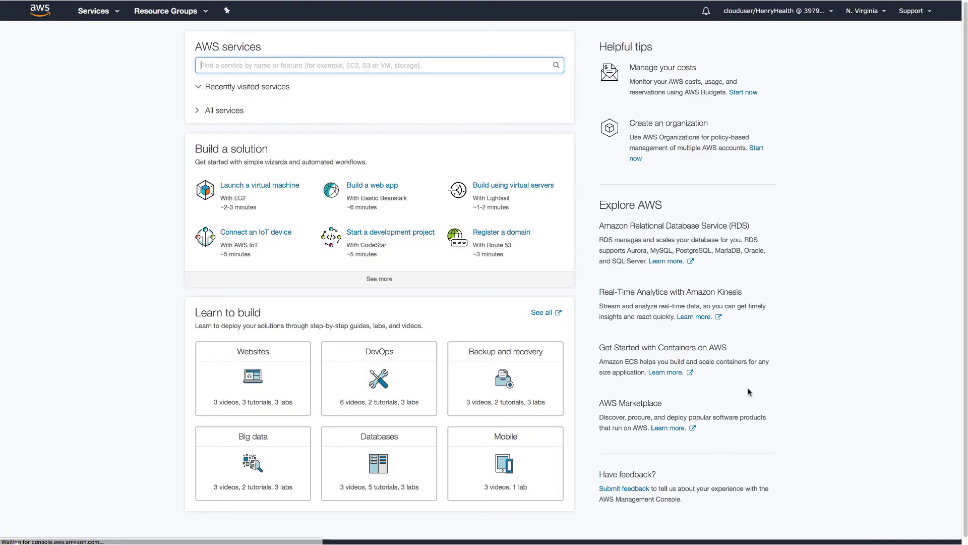
- Start the Service Catalog launch of the 3 Tier Web Application Standard Architecture product
left_click(110, 14)
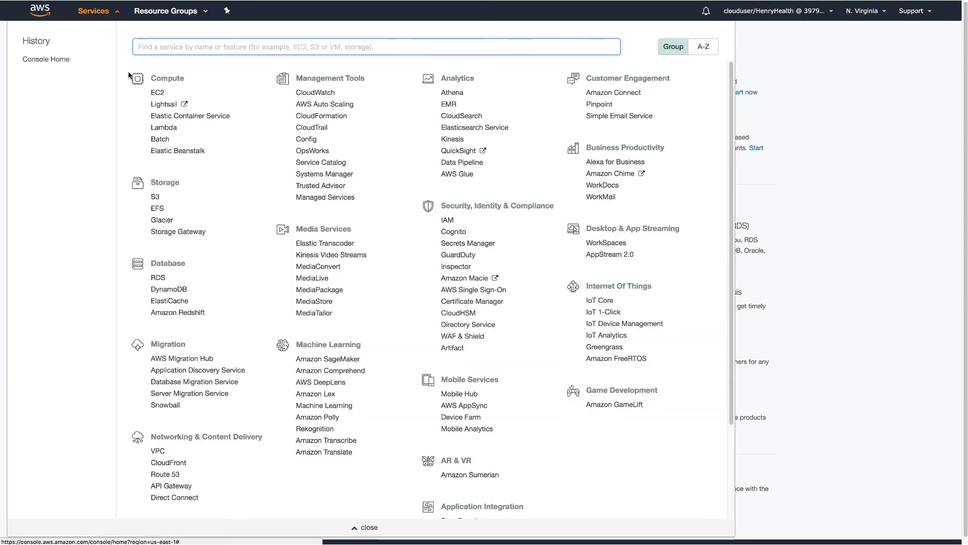
left_click(318, 162)
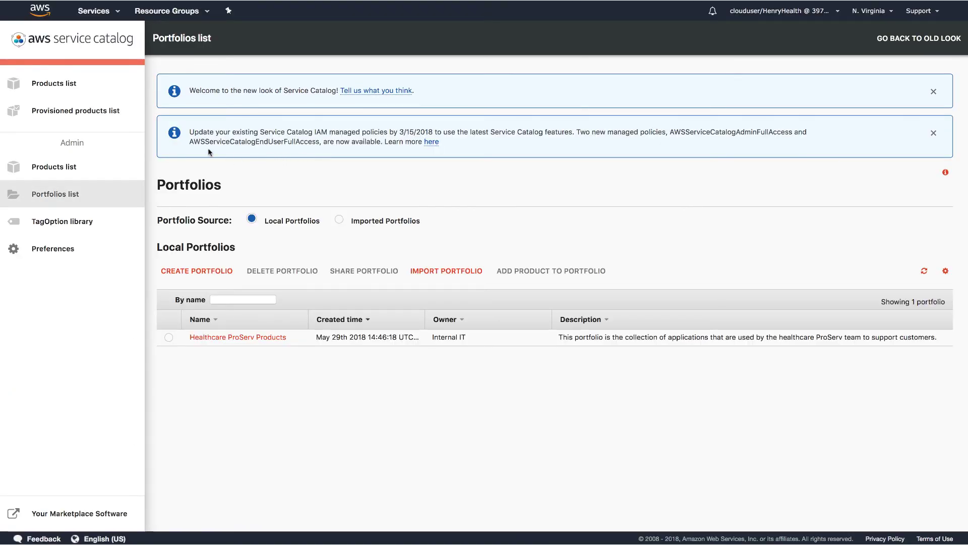
left_click(71, 82)
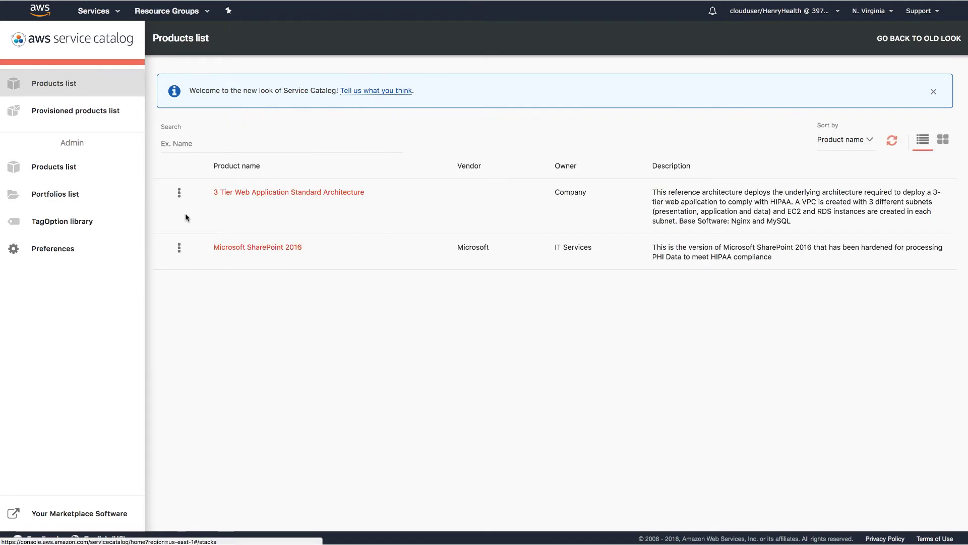
left_click(295, 194)
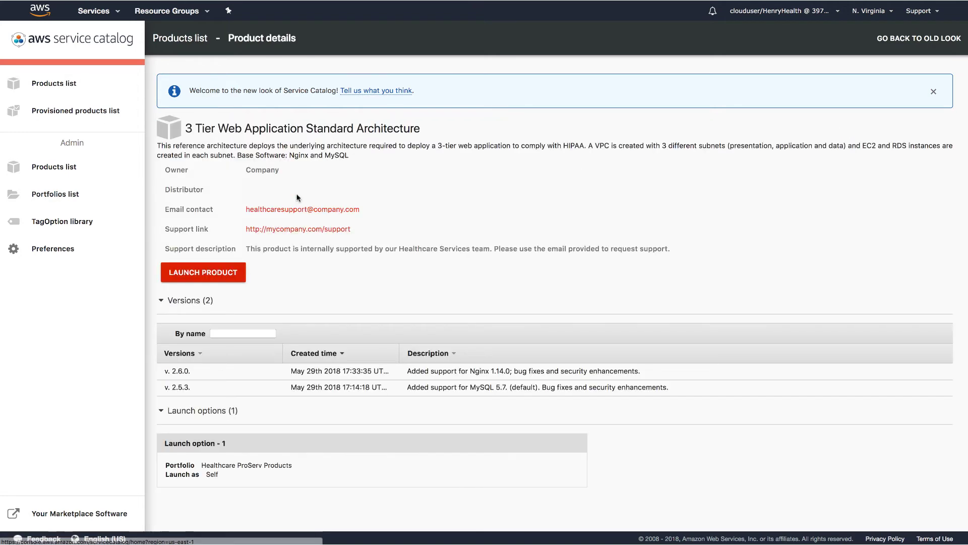
left_click(217, 275)
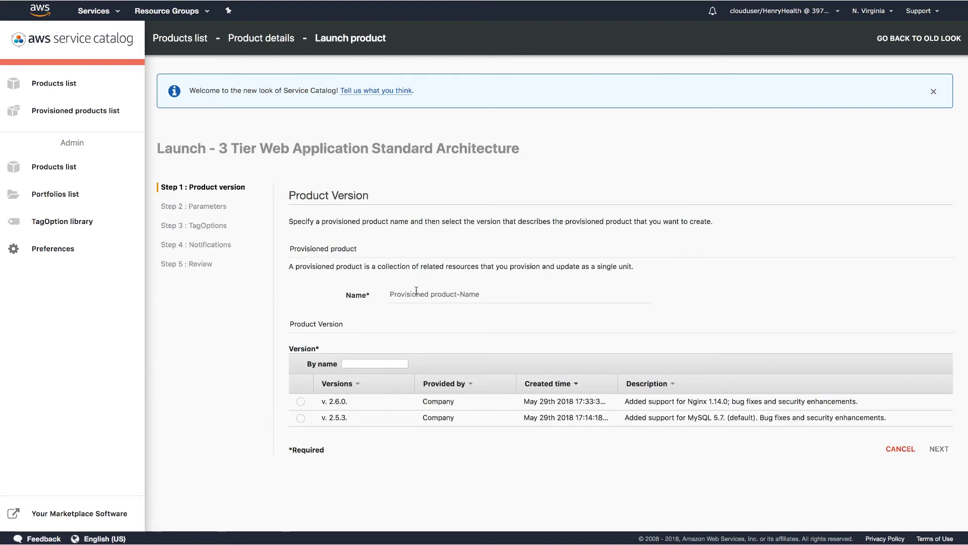
type("my-health")
type("-app")
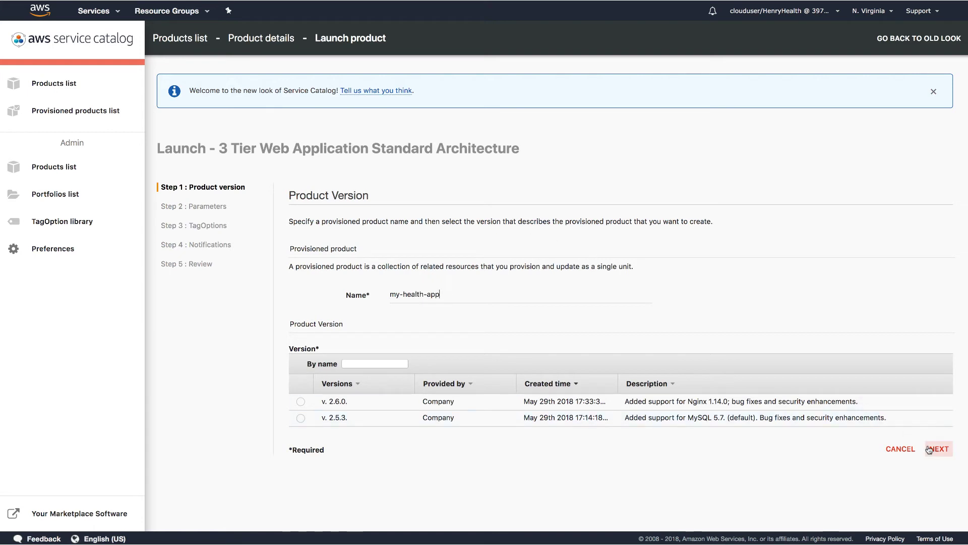
- Launch my-health-app on version v. 2.6.0, keeping default parameters, tags and notifications
left_click(301, 401)
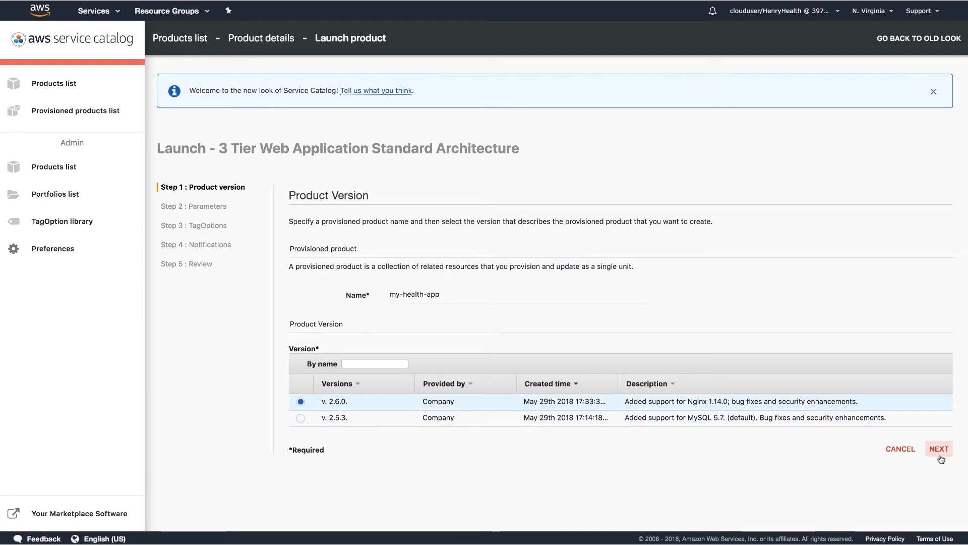
left_click(938, 450)
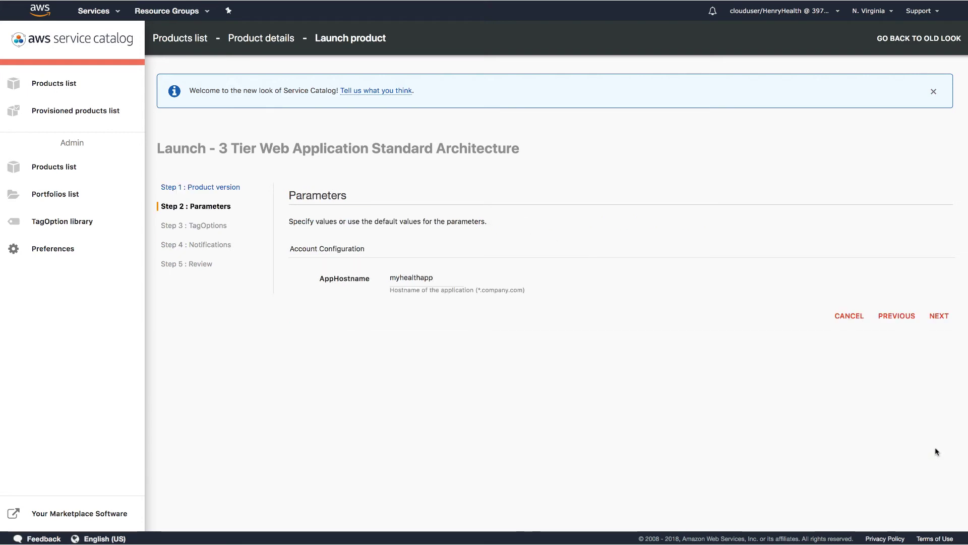
left_click(935, 319)
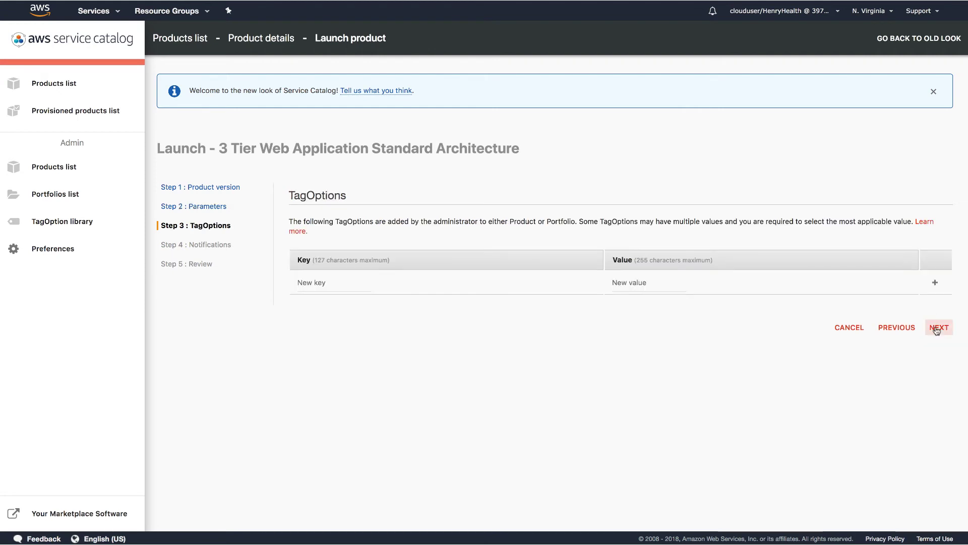
left_click(936, 327)
left_click(936, 329)
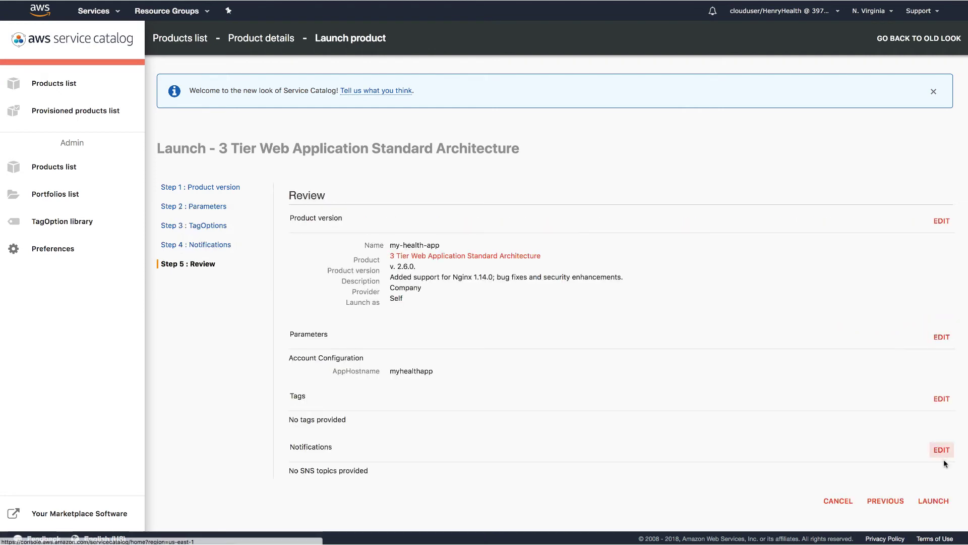
left_click(934, 501)
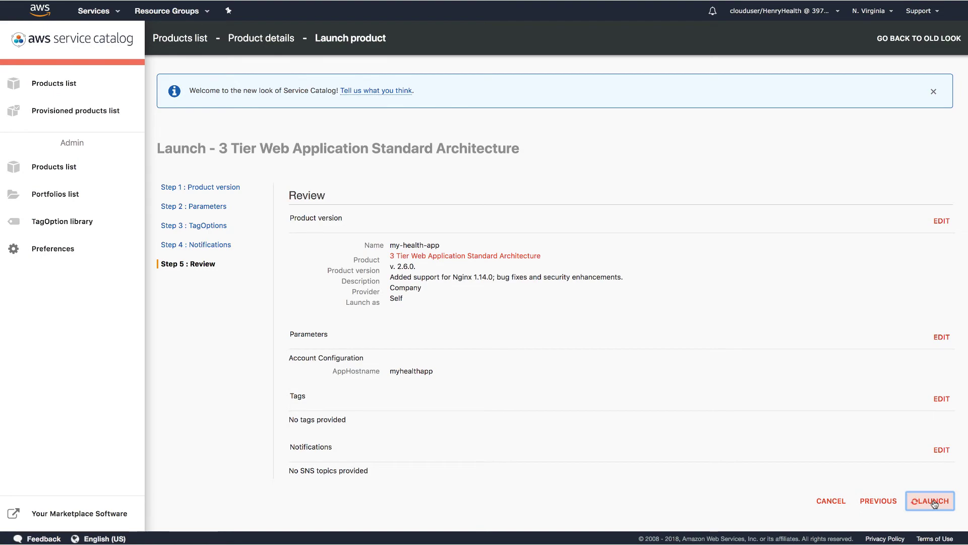